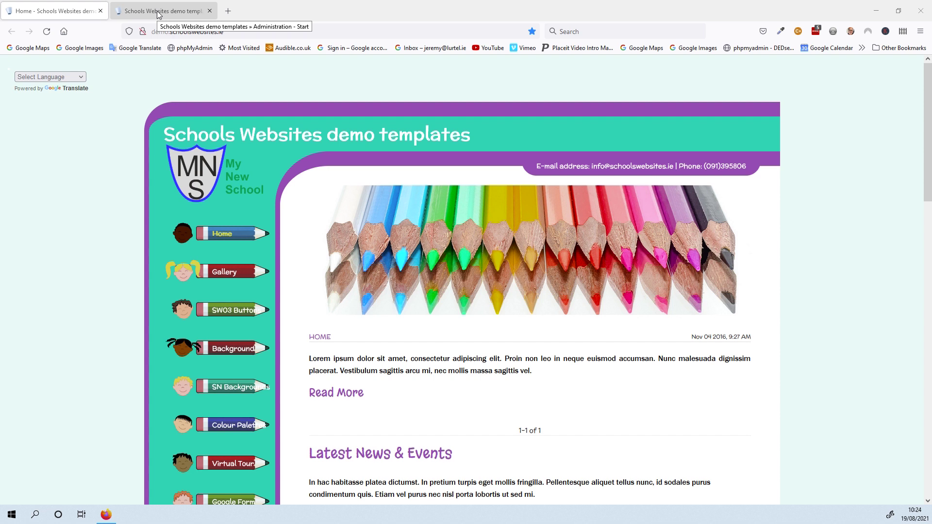
# Step: Open the site's media library and browse to the /media/minislider/68 folder, checking the minigal2 folder first
pyautogui.click(159, 12)
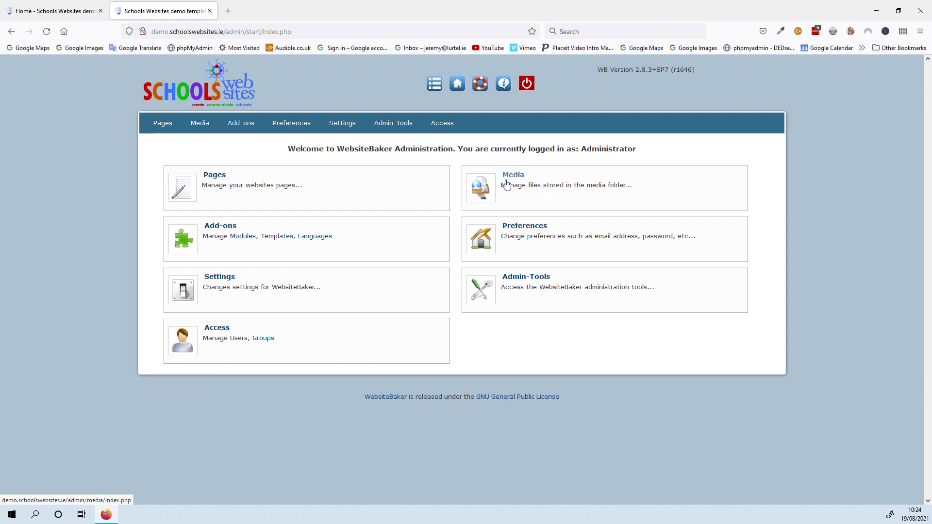
pyautogui.click(199, 124)
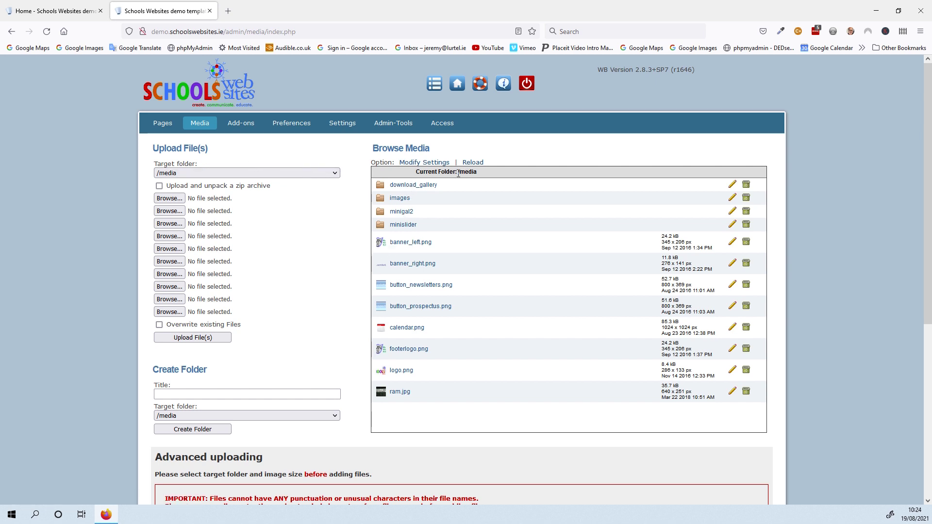
pyautogui.click(402, 214)
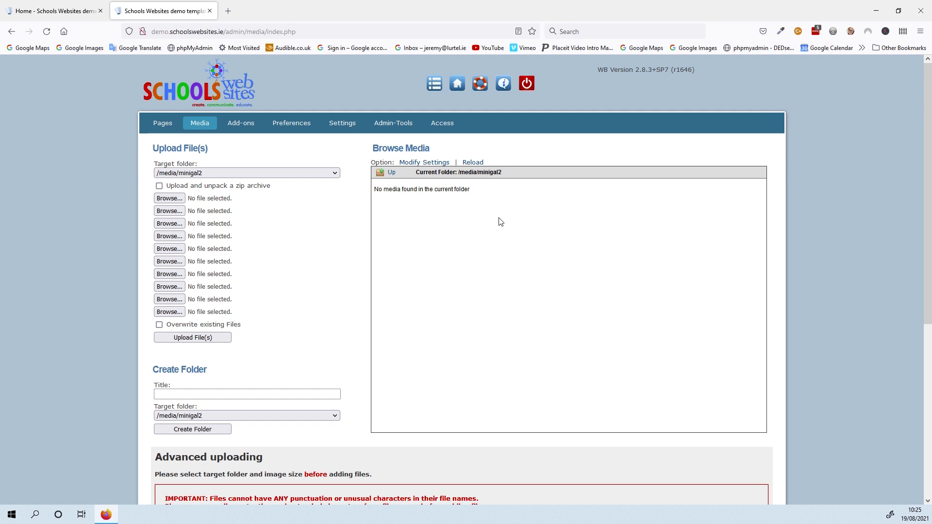
pyautogui.click(394, 176)
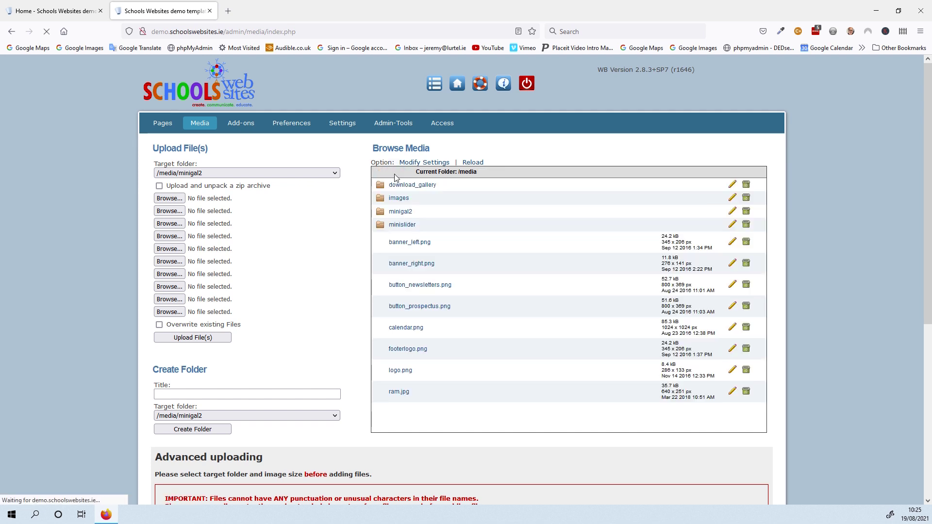
pyautogui.click(404, 225)
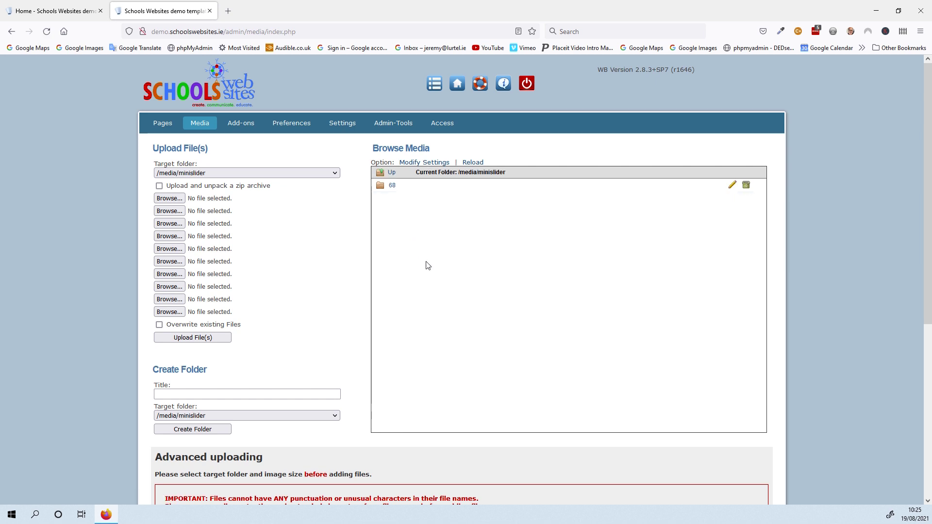
pyautogui.click(393, 187)
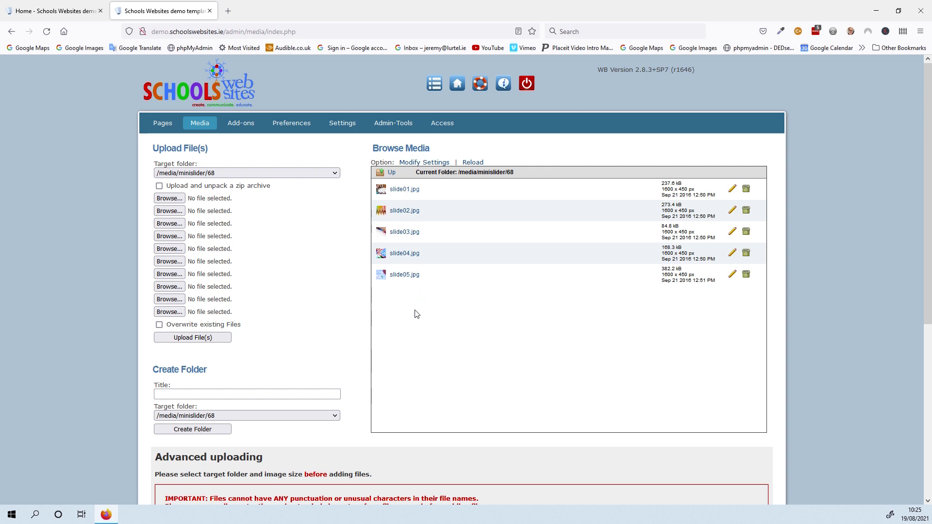
# Step: Compare the slides in the home page slideshow with the image files stored in the /media/minislider/68 folder
pyautogui.click(67, 10)
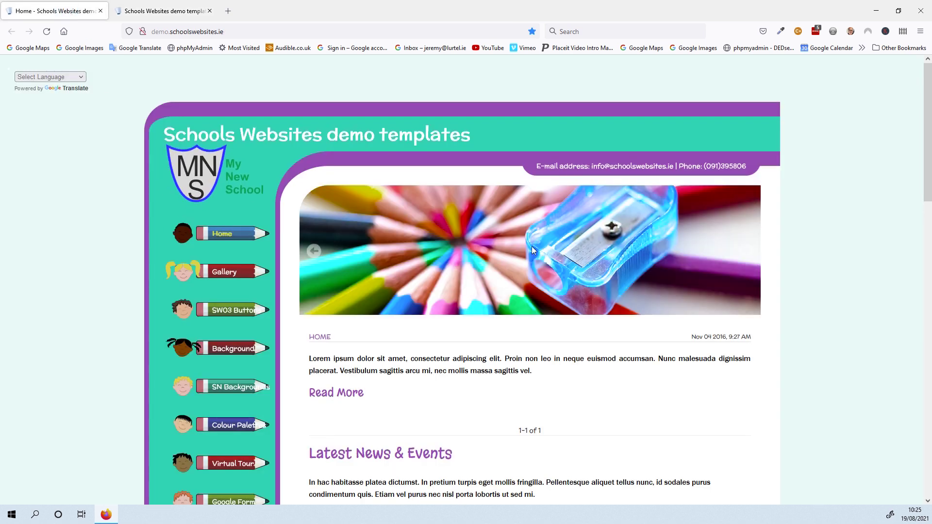
pyautogui.click(748, 253)
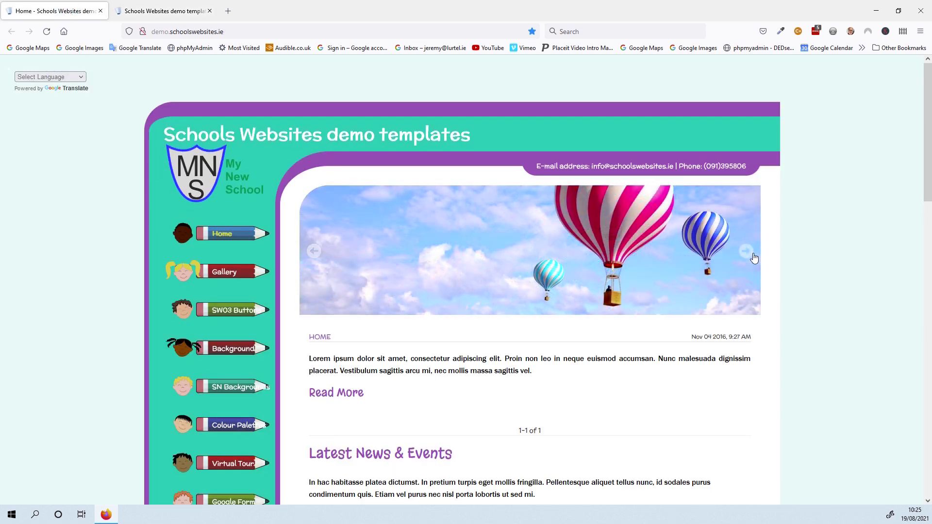
pyautogui.click(748, 253)
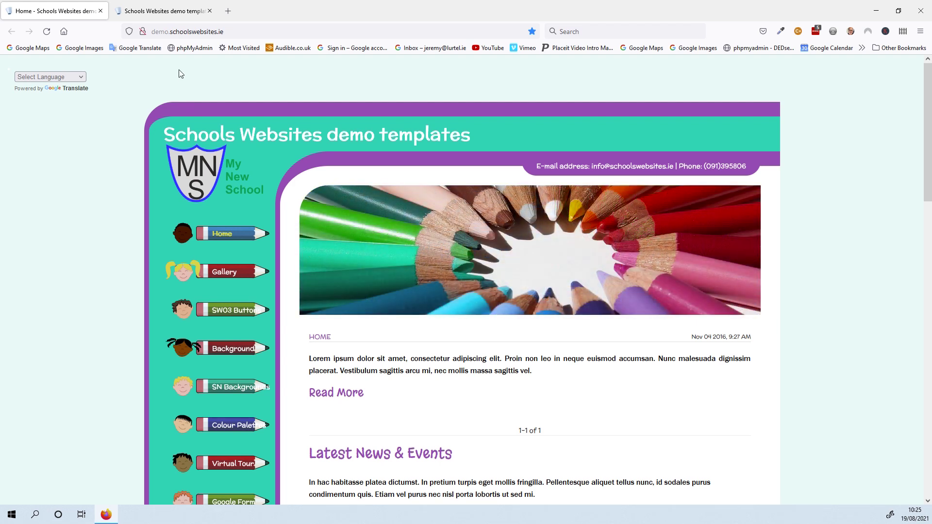
pyautogui.click(171, 9)
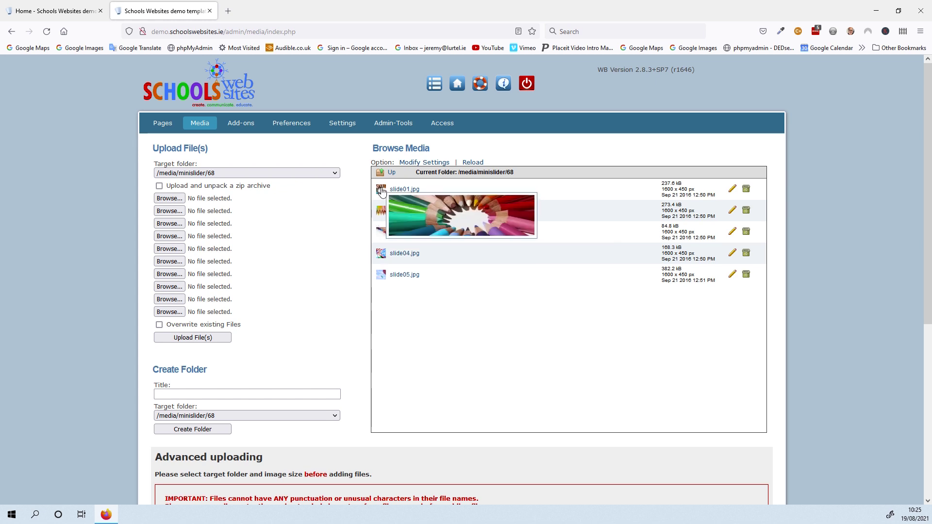
pyautogui.moveTo(384, 212)
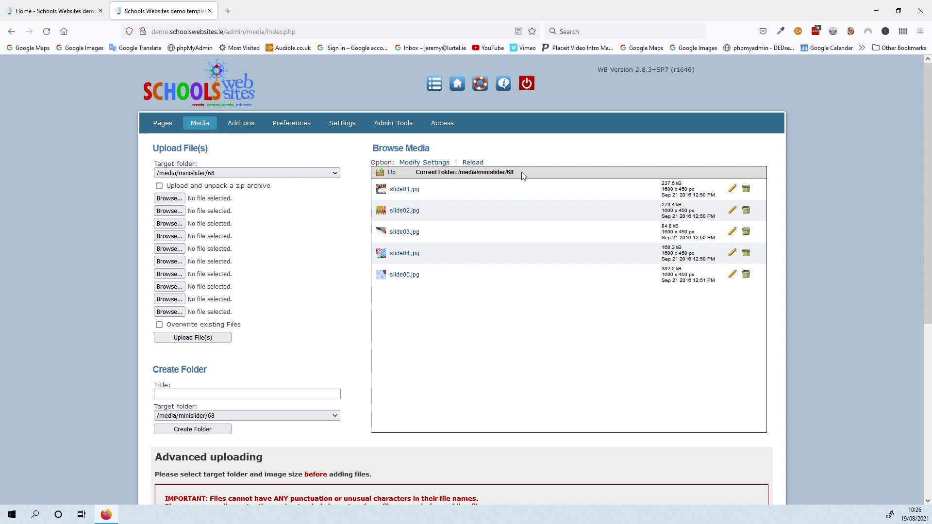
pyautogui.moveTo(494, 173); pyautogui.dragTo(458, 174)
pyautogui.click(520, 175)
# Step: Choose the owl and flamingo photos from the Image Crop Demo folder as the first two files to upload
pyautogui.click(168, 199)
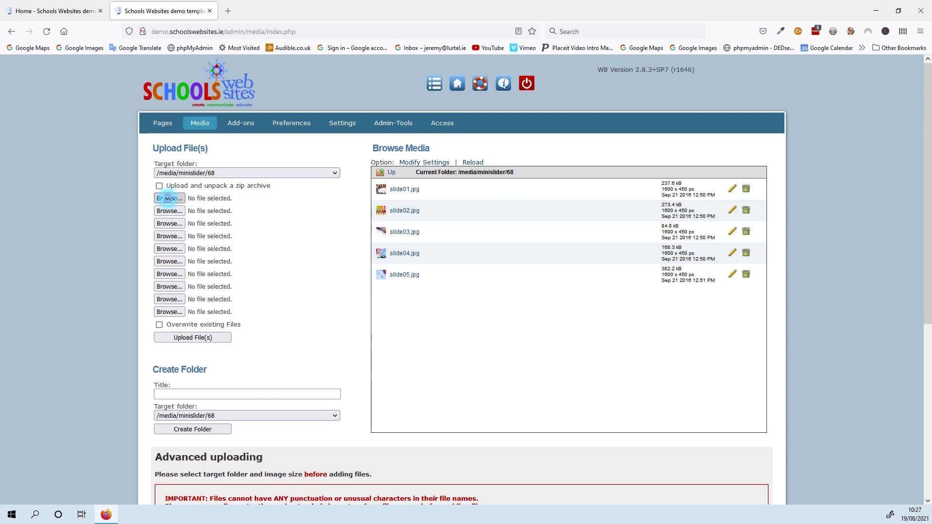
pyautogui.moveTo(307, 8); pyautogui.dragTo(358, 51)
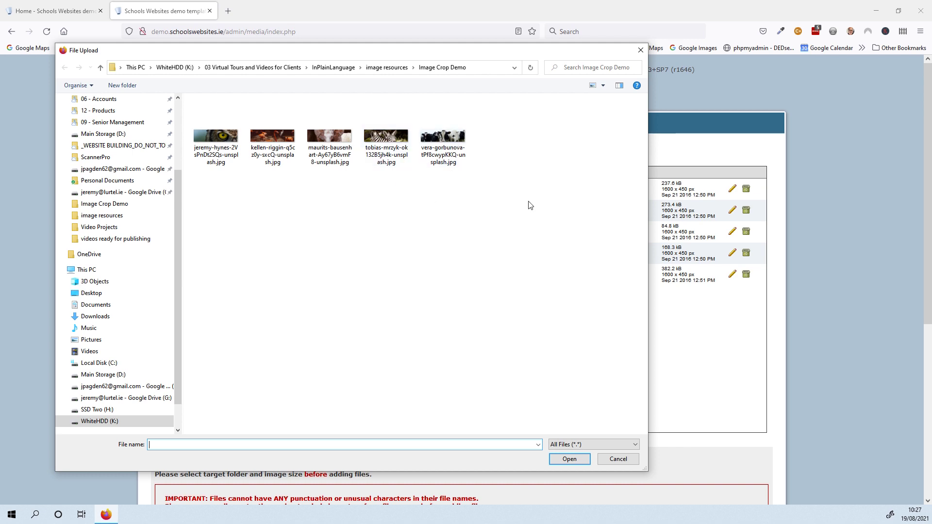
pyautogui.click(215, 146)
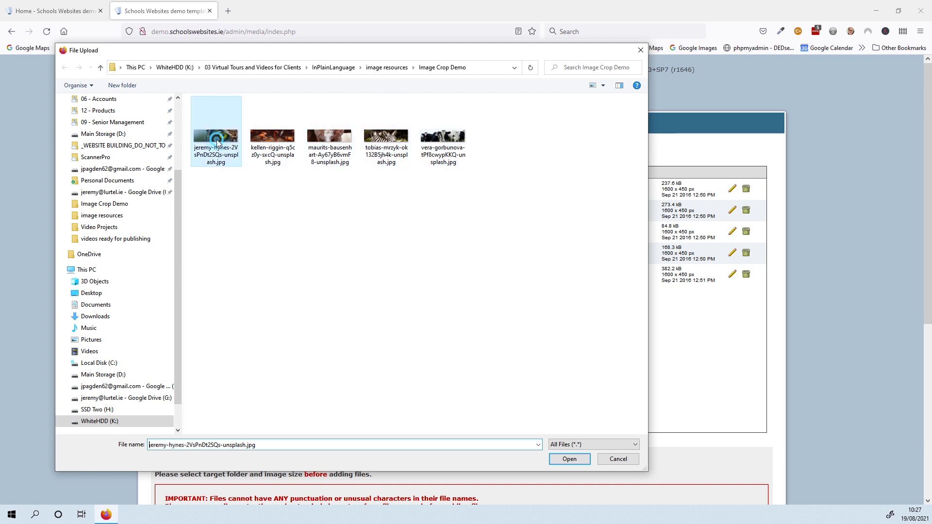
pyautogui.click(566, 459)
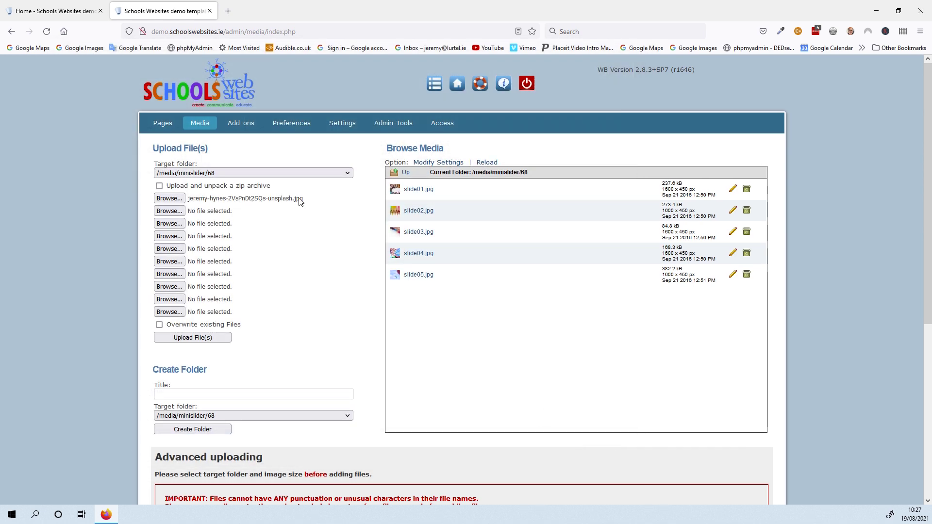
pyautogui.click(175, 211)
pyautogui.click(273, 146)
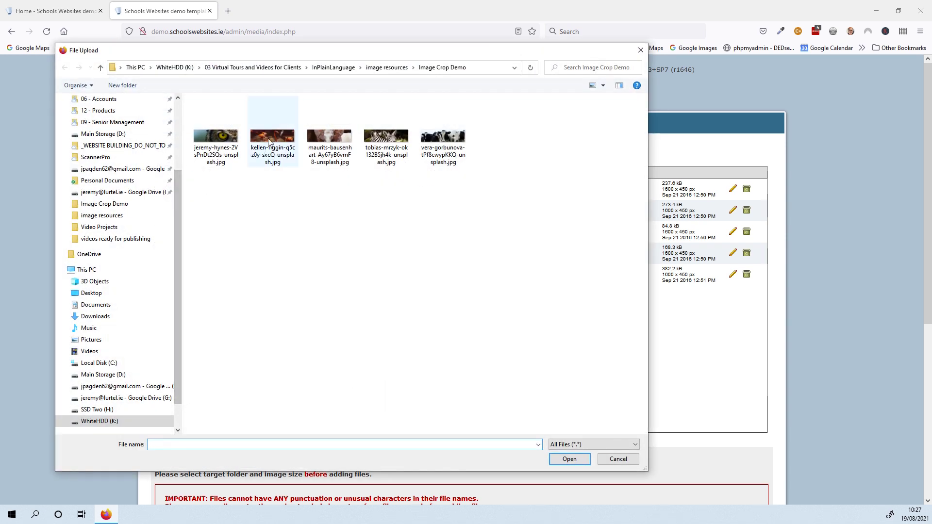
pyautogui.click(569, 459)
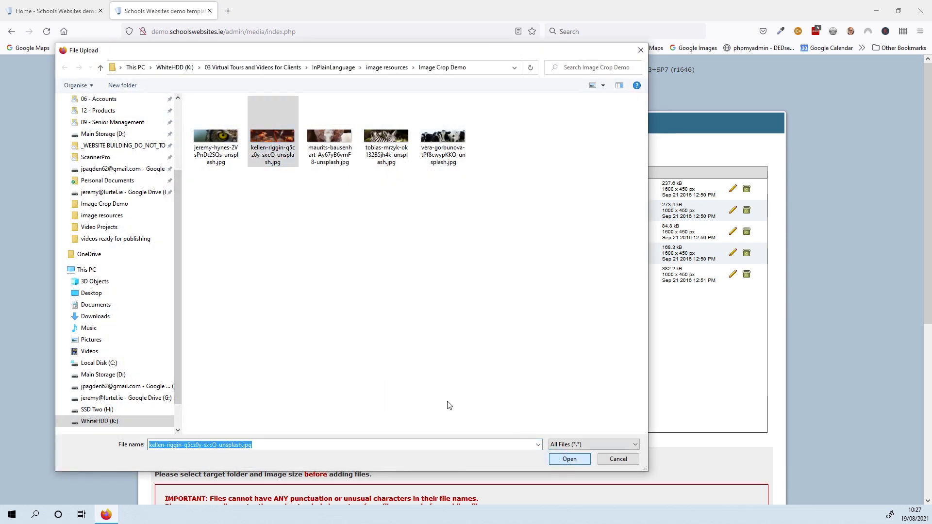
# Step: Add the elephant and zebra photos from Image Crop Demo as the third and fourth files to upload
pyautogui.click(169, 224)
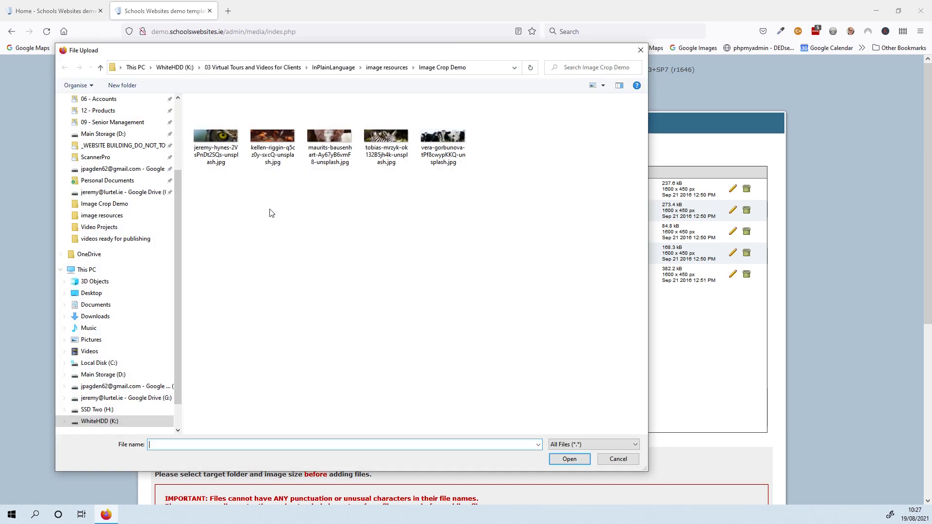
pyautogui.click(350, 155)
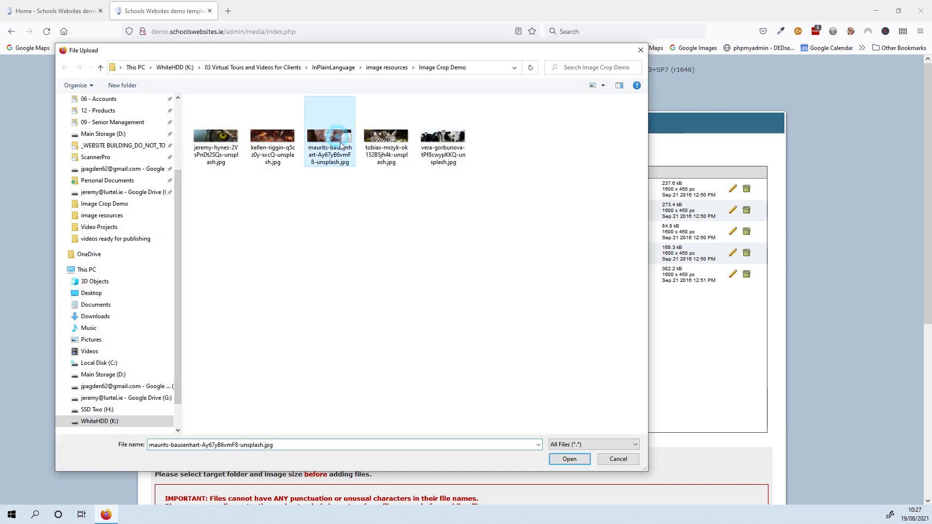
pyautogui.click(575, 462)
pyautogui.click(170, 236)
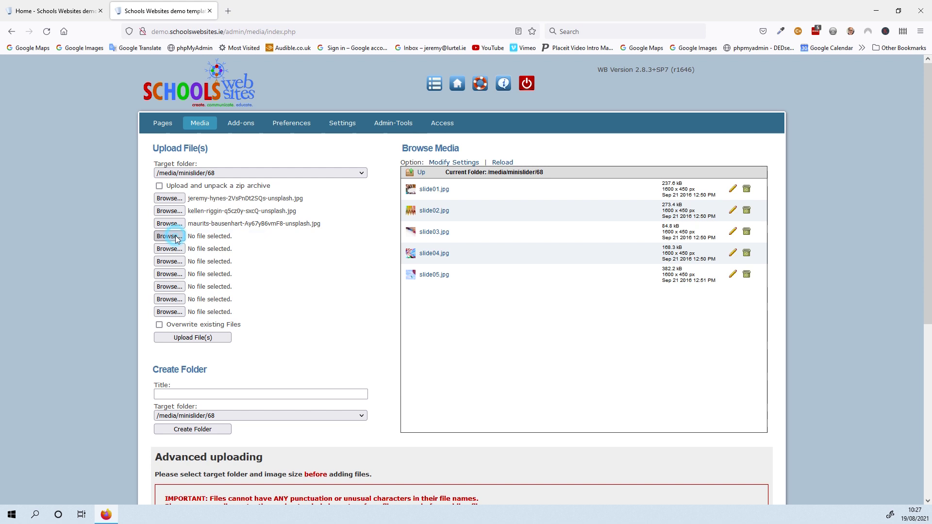
pyautogui.click(386, 138)
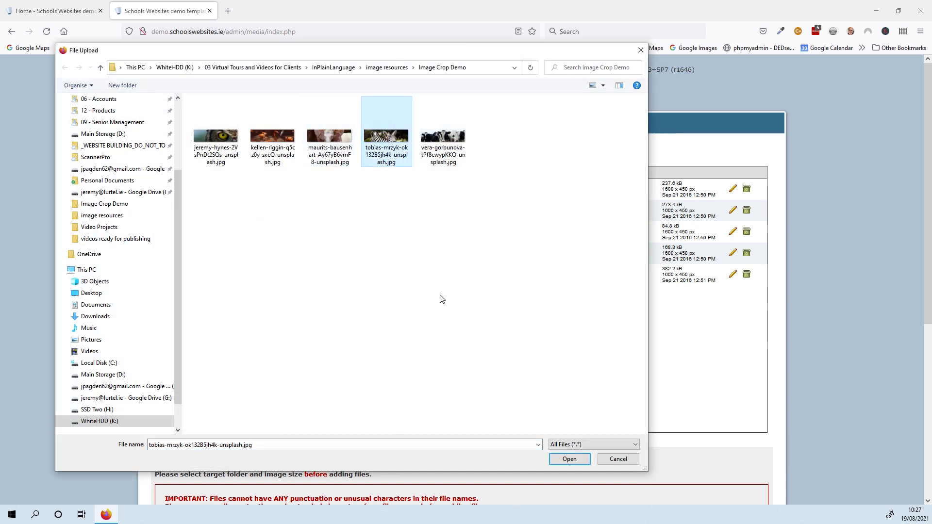
pyautogui.click(569, 459)
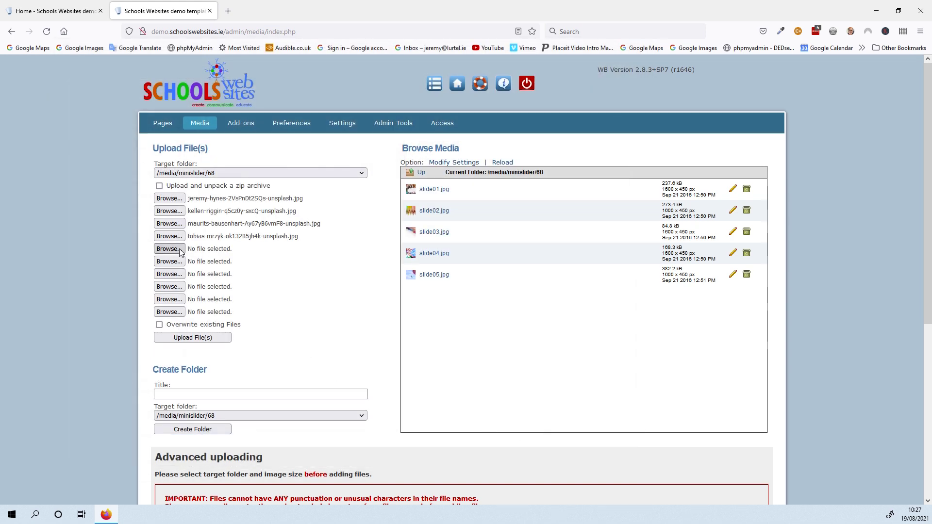
# Step: Add the black-and-white cow photo as the fifth file and upload all selected images to /media/minislider/68
pyautogui.click(180, 249)
pyautogui.click(443, 139)
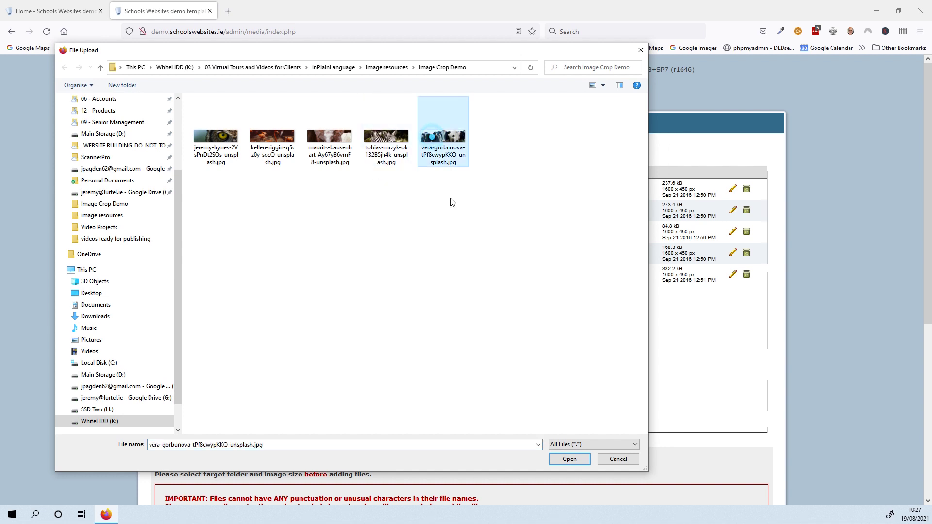
pyautogui.click(569, 459)
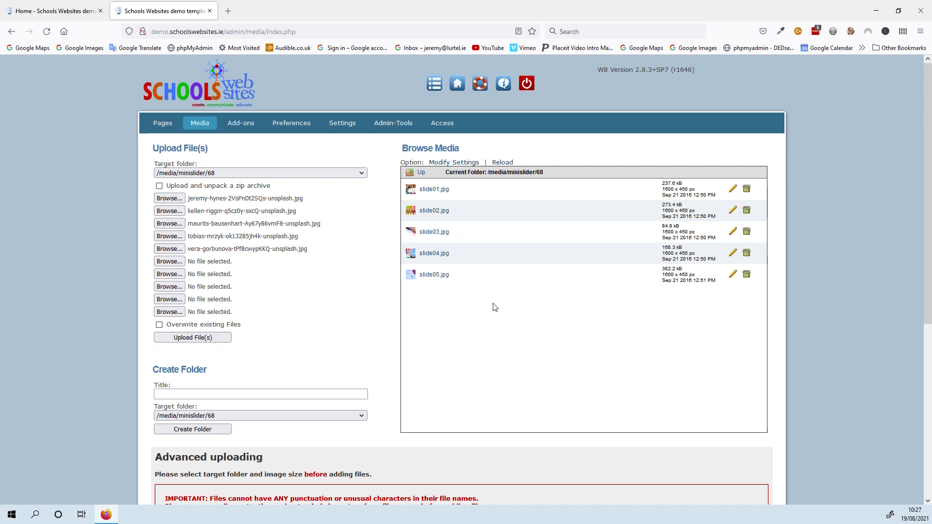
pyautogui.click(191, 340)
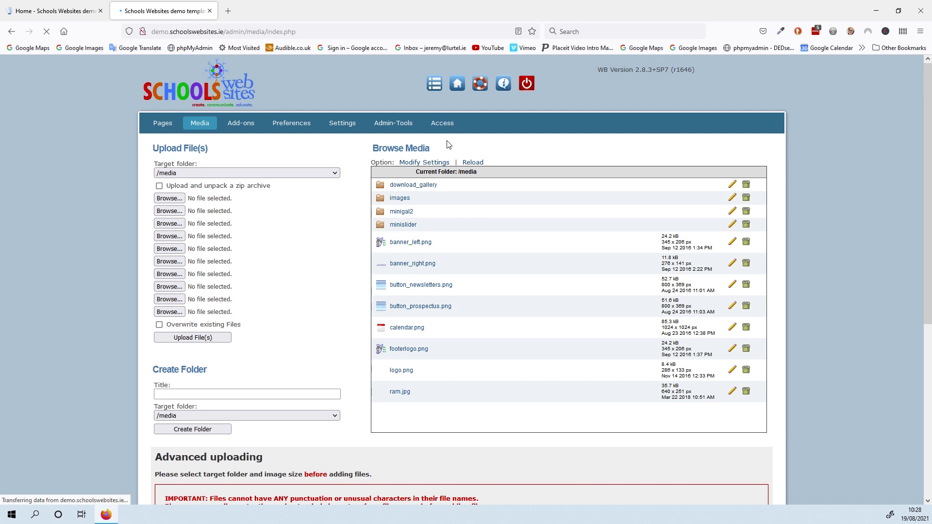
# Step: Reopen the minislider folder and its 68 subfolder to check the uploaded images
pyautogui.click(410, 229)
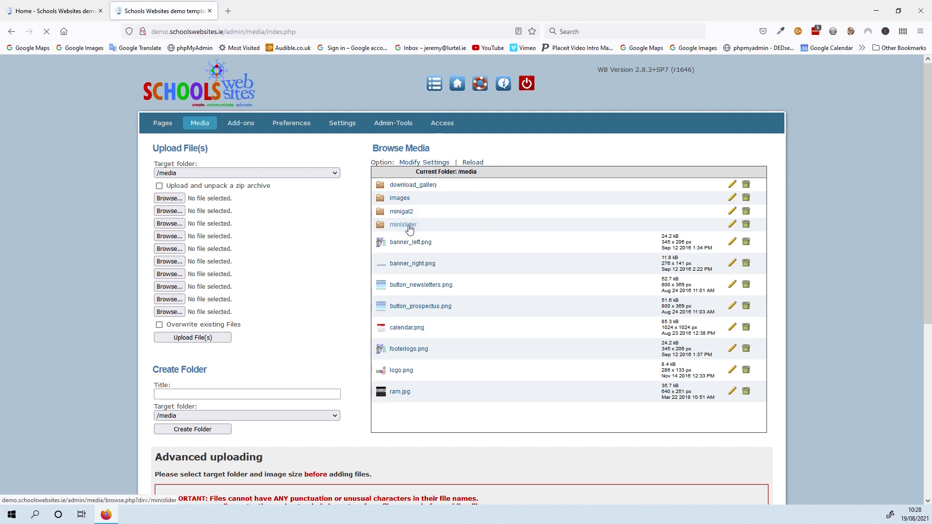
pyautogui.click(392, 187)
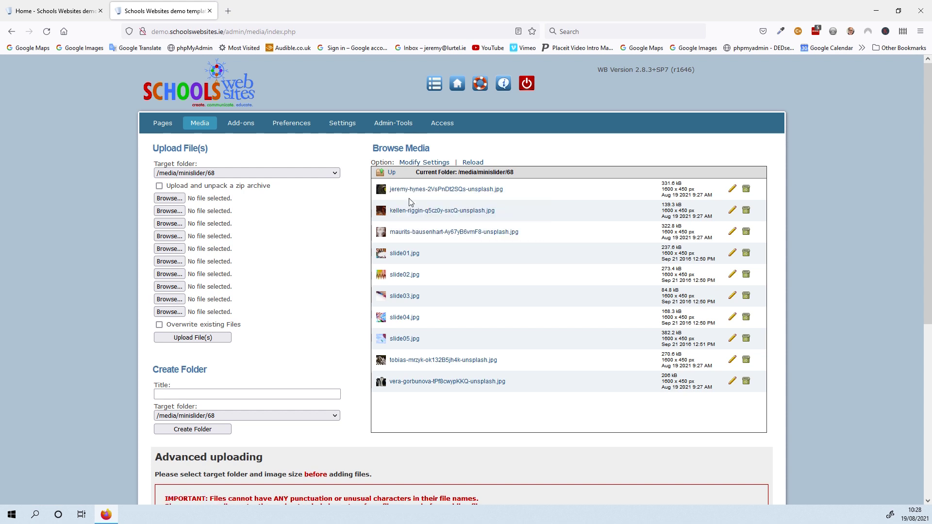
pyautogui.moveTo(406, 236)
# Step: Go to the school's home page and page through its slideshow before refreshing it
pyautogui.click(59, 18)
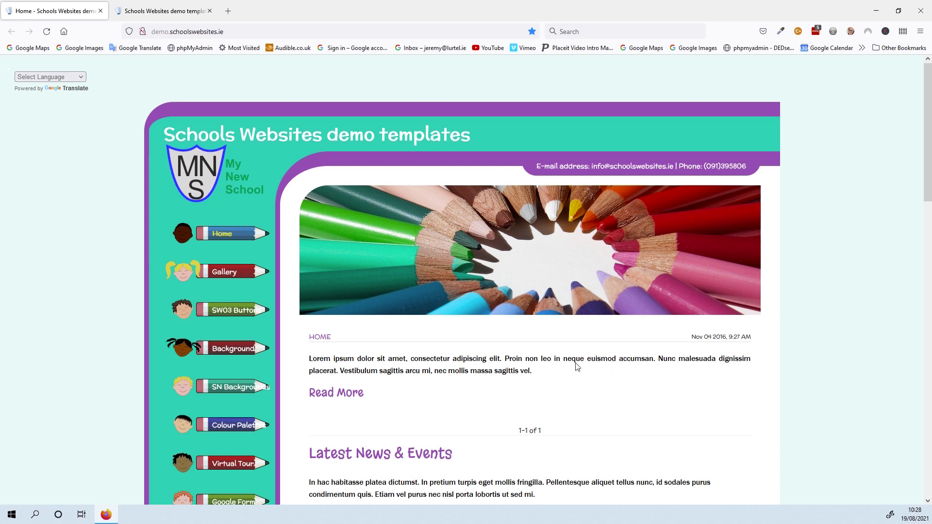
pyautogui.click(746, 251)
pyautogui.click(746, 252)
pyautogui.click(746, 257)
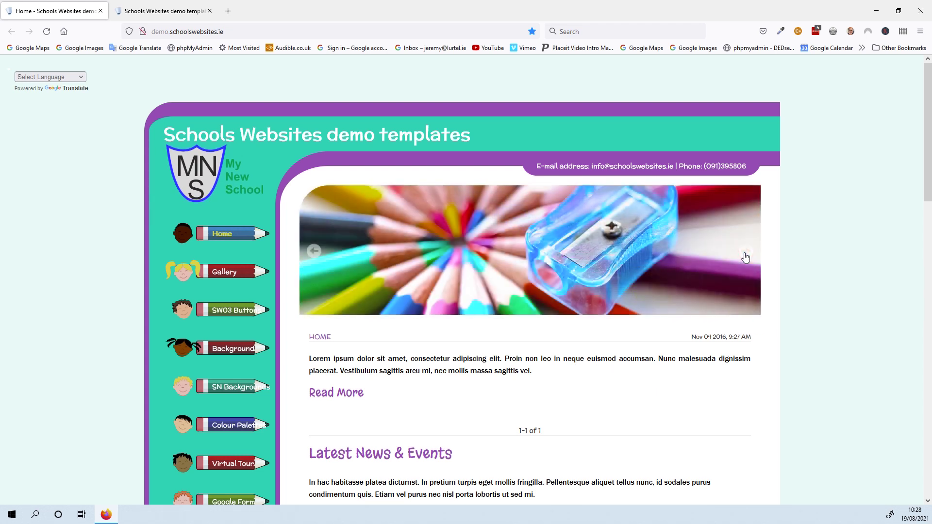
pyautogui.click(746, 257)
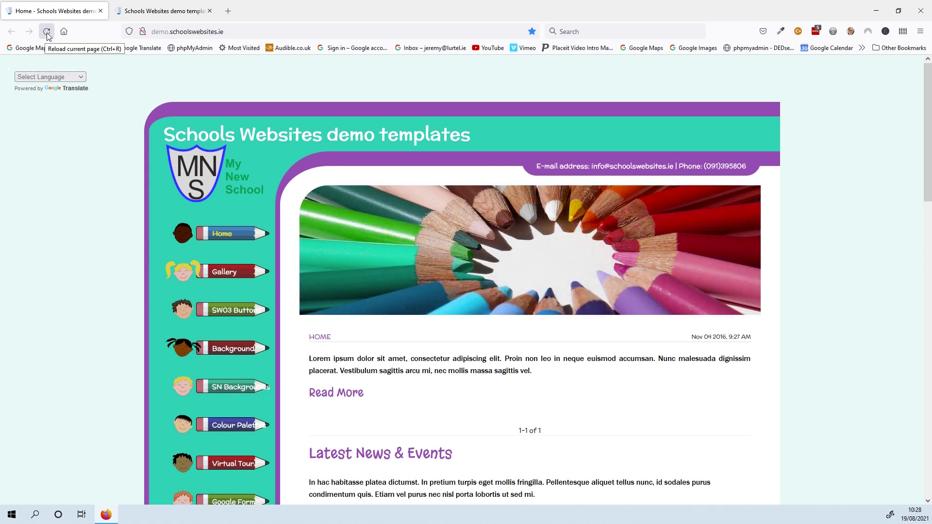
# Step: Reload the home page and page through the slideshow to check for the new animal photos
pyautogui.click(47, 32)
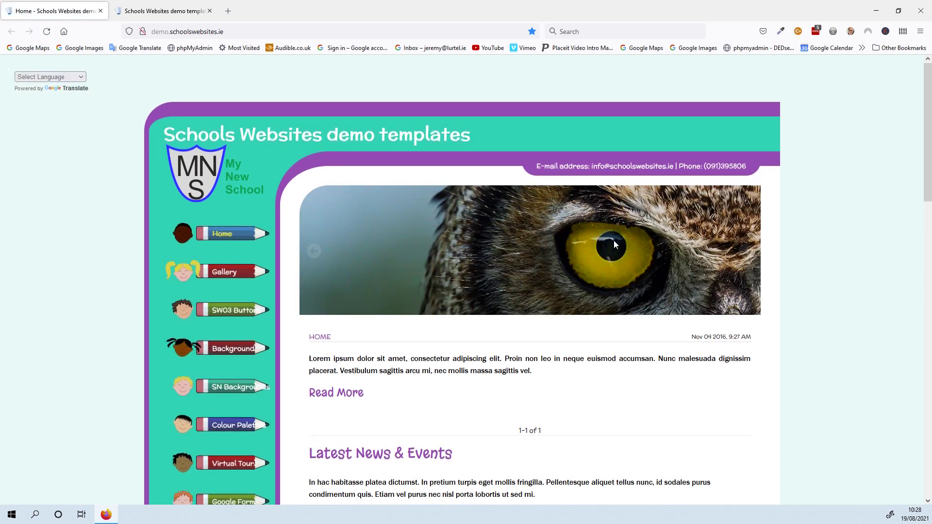
pyautogui.click(752, 257)
pyautogui.click(752, 257)
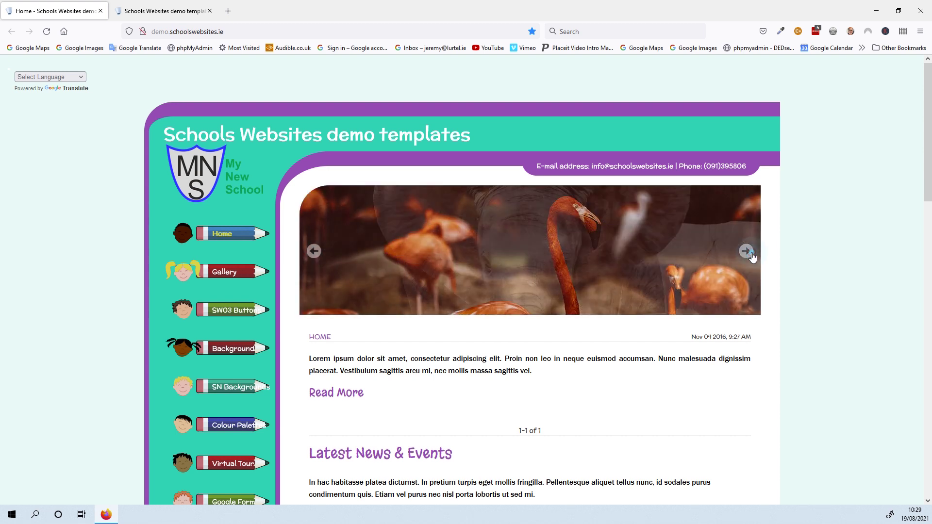
pyautogui.click(751, 257)
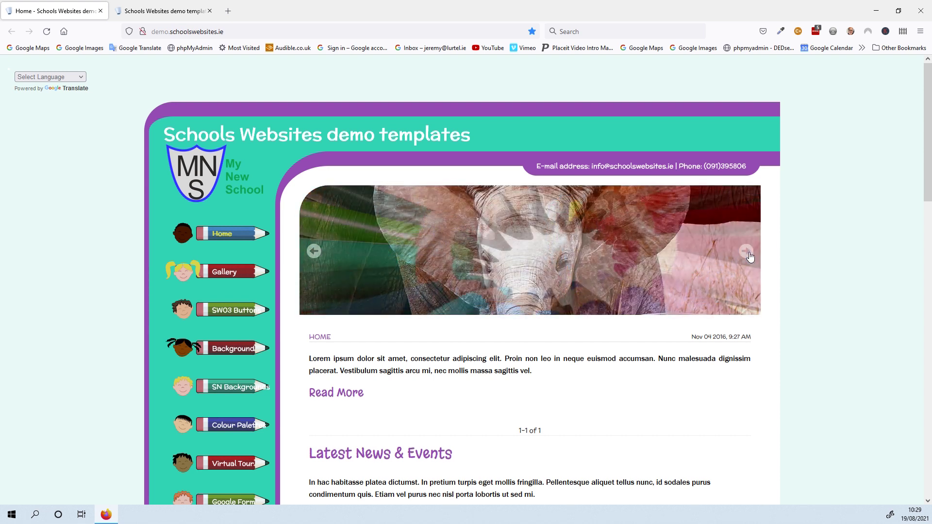
pyautogui.click(751, 257)
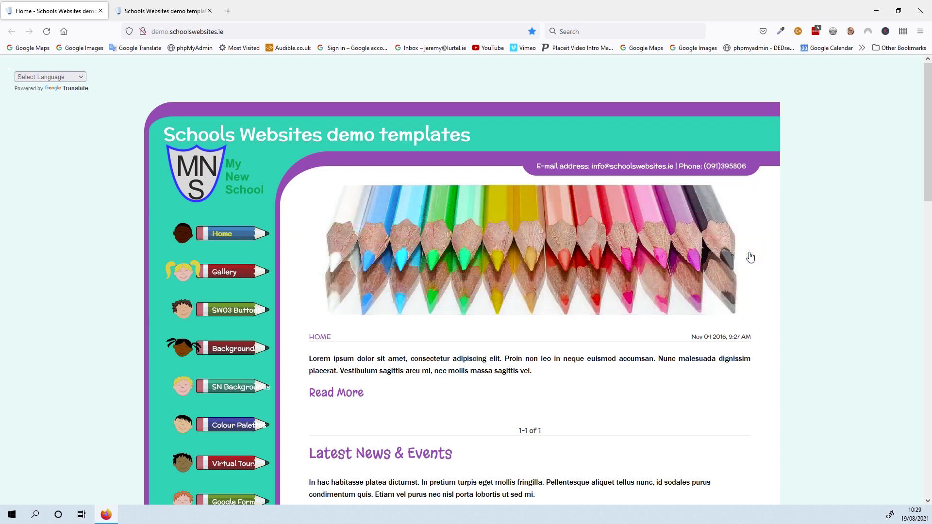
pyautogui.click(748, 257)
pyautogui.click(748, 257)
pyautogui.click(748, 257)
pyautogui.click(748, 257)
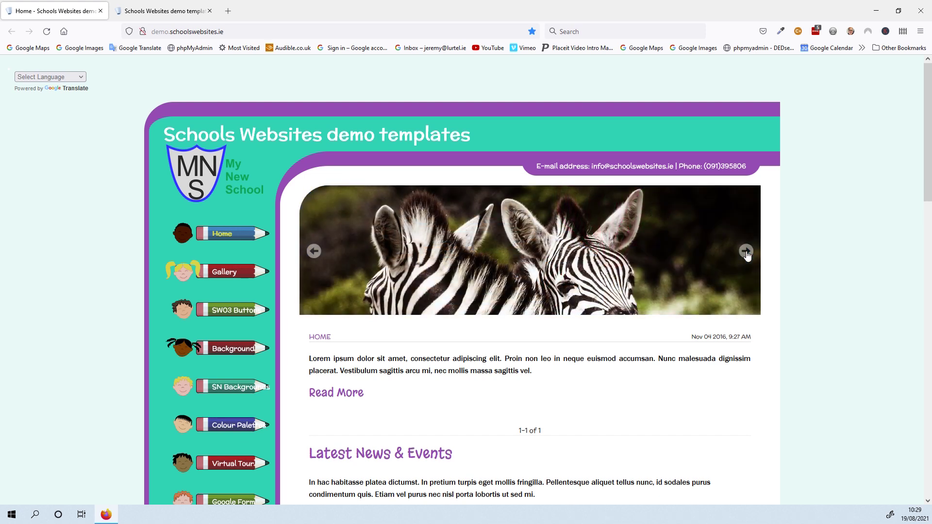
# Step: Advance the home page slideshow to the next photo and return to the media manager
pyautogui.click(748, 256)
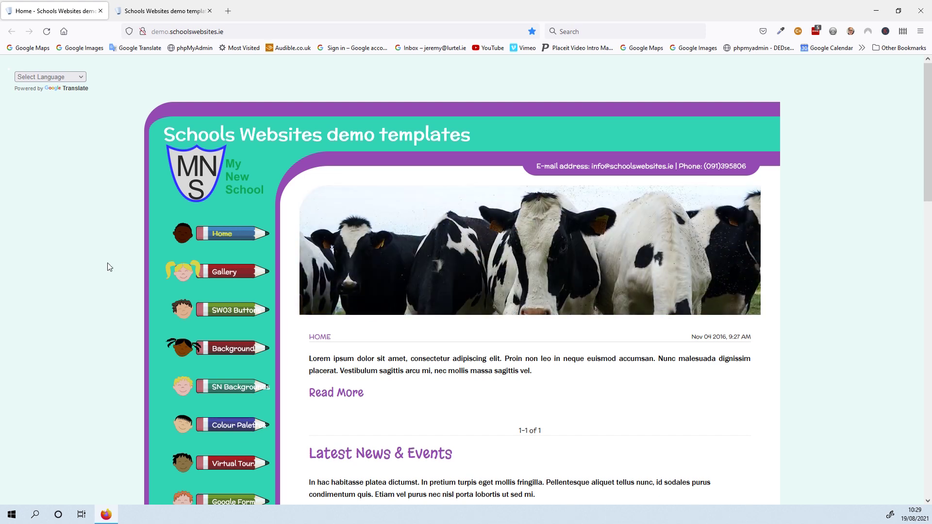
pyautogui.click(152, 11)
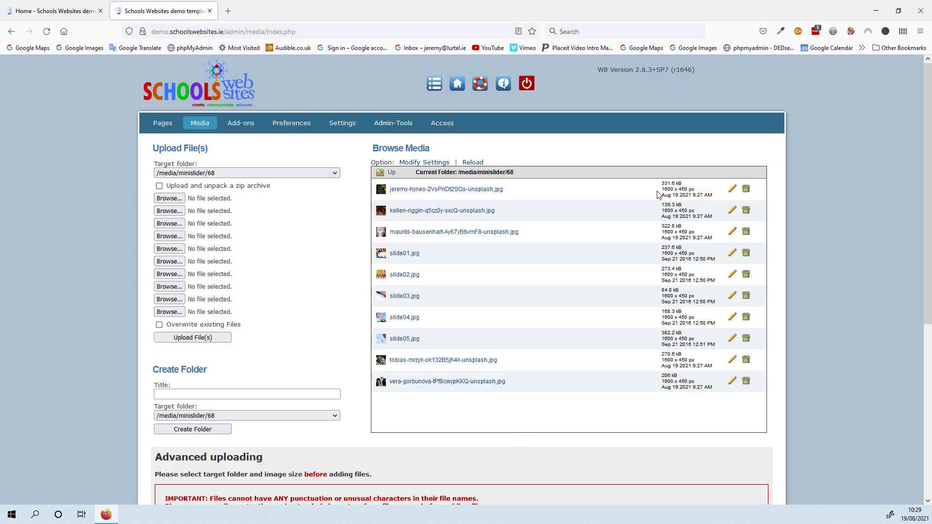
# Step: Set the target folder of the advanced uploading section to /media/minislider/68
pyautogui.scroll(-3, 846, 161)
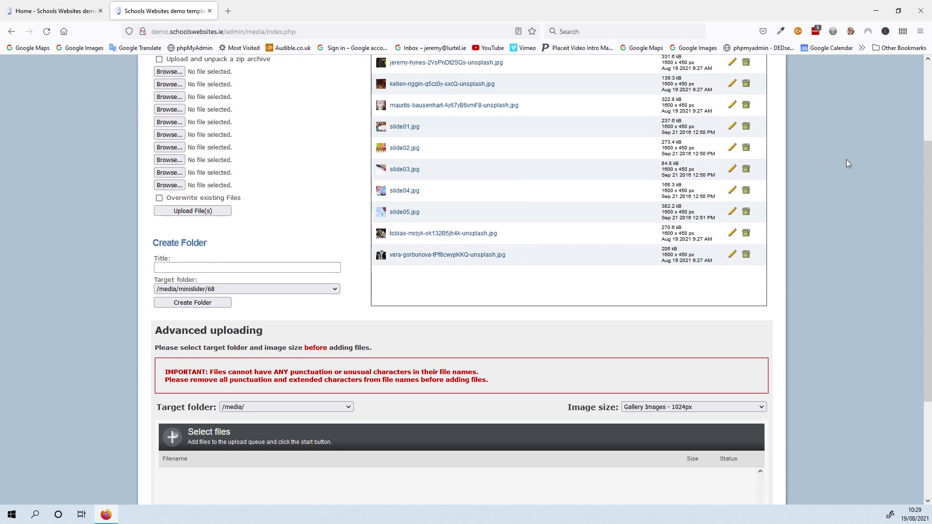
pyautogui.scroll(-2, 846, 159)
pyautogui.scroll(1, 847, 159)
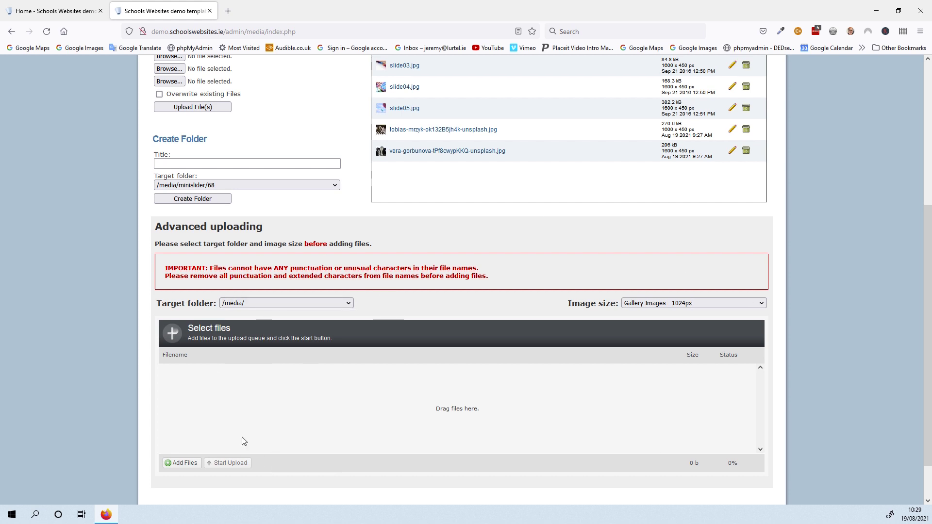
pyautogui.click(350, 303)
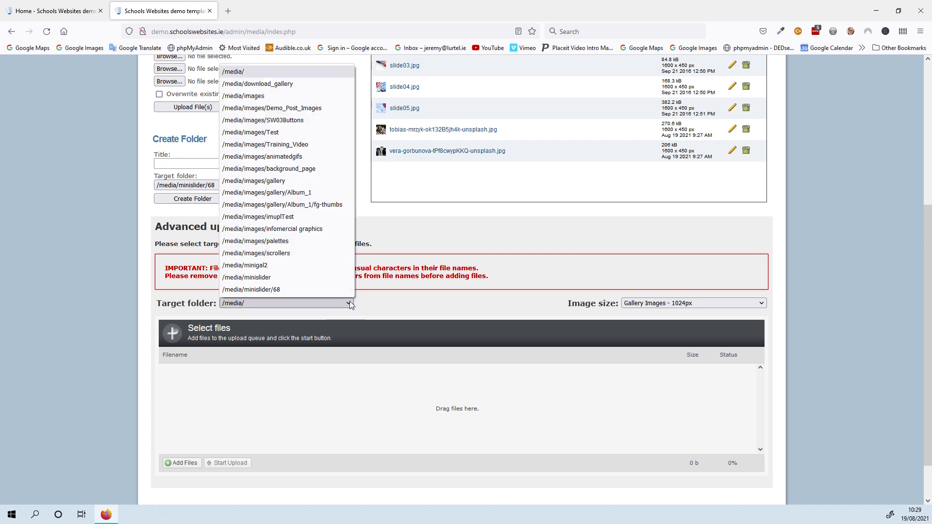
pyautogui.click(267, 290)
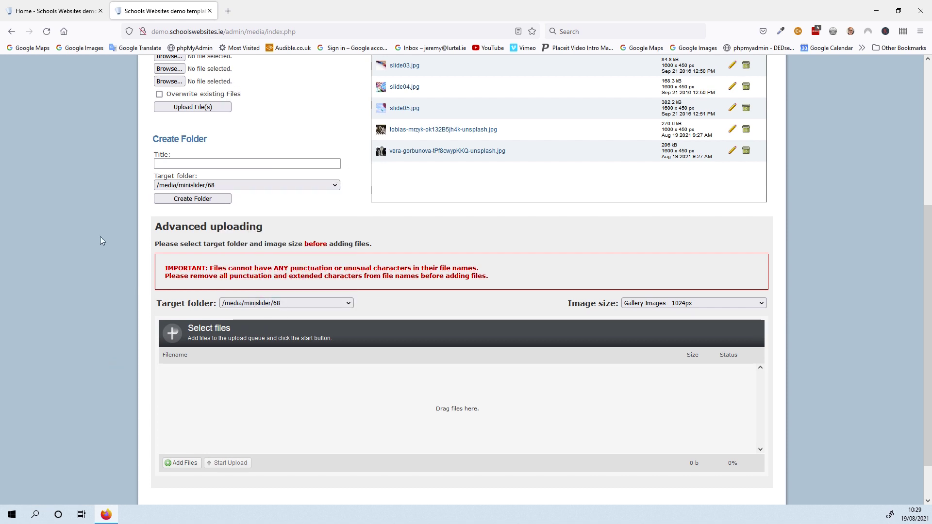
# Step: Review the image list in /media/minislider/68 and the advanced upload area, and go back to the school's home page
pyautogui.scroll(3, 101, 314)
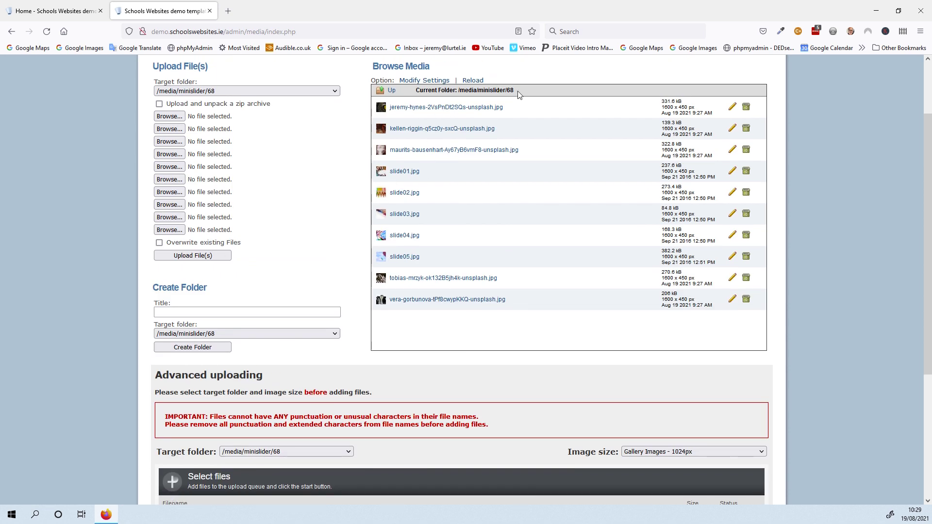
pyautogui.scroll(-3, 72, 216)
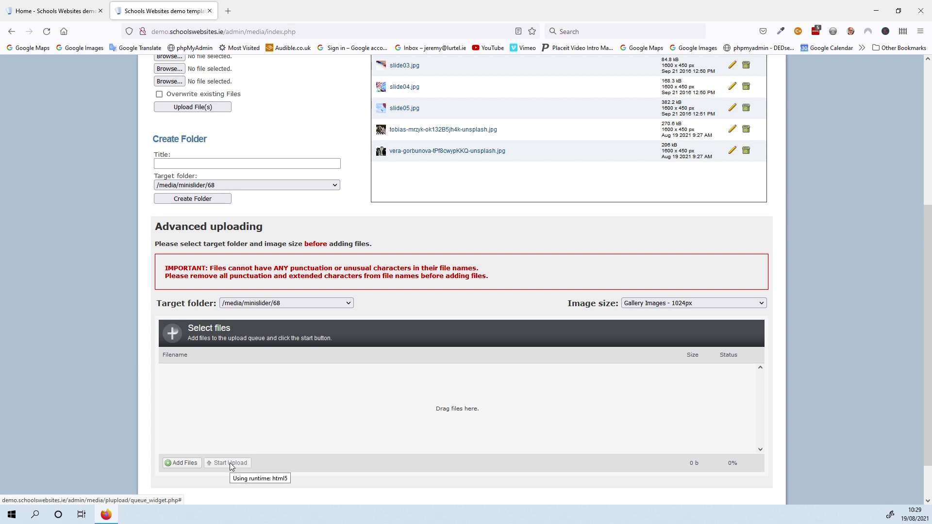
pyautogui.scroll(4, 149, 314)
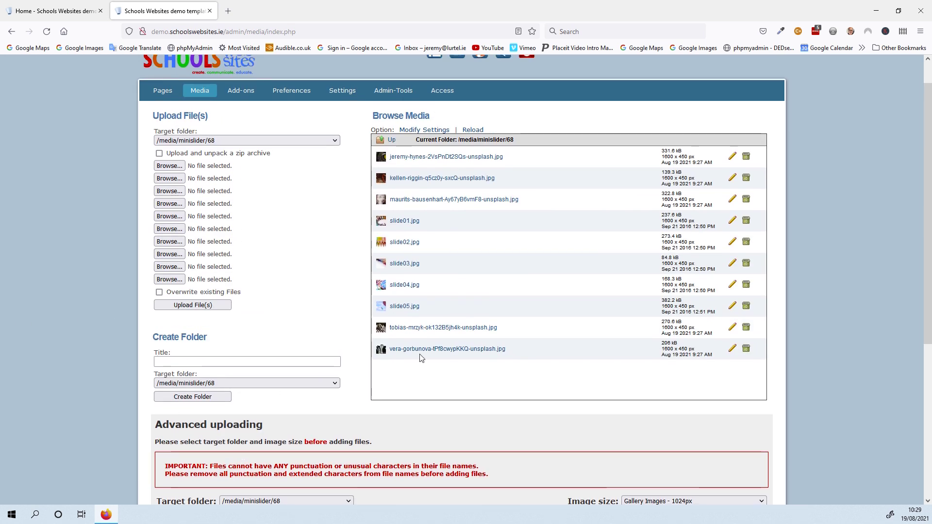
pyautogui.moveTo(410, 220)
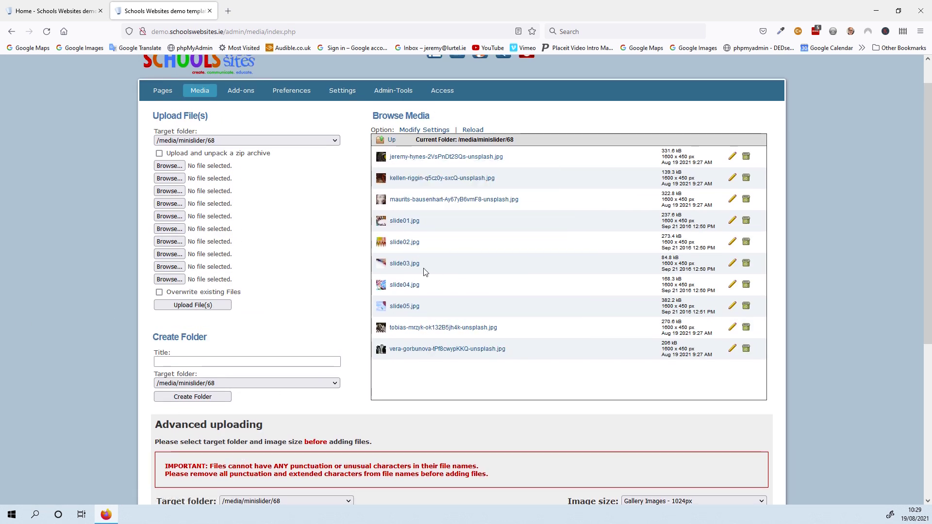
pyautogui.click(64, 11)
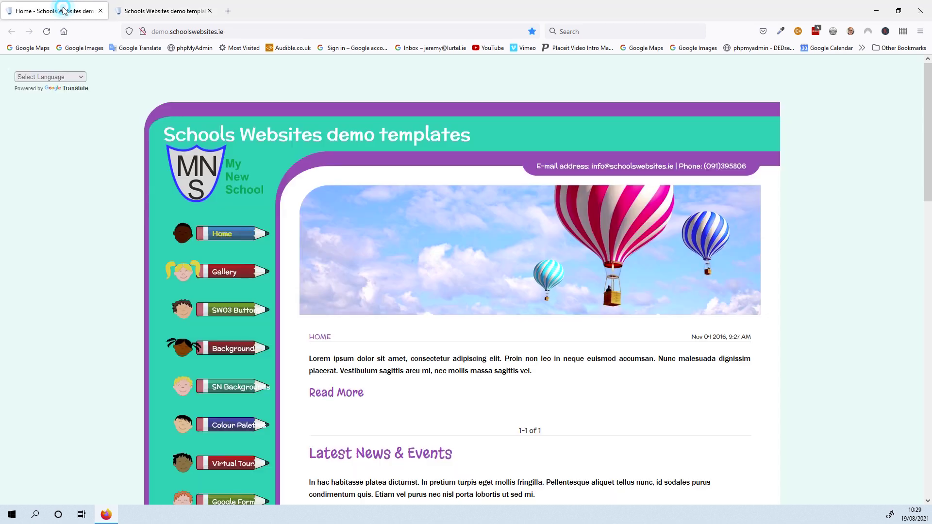